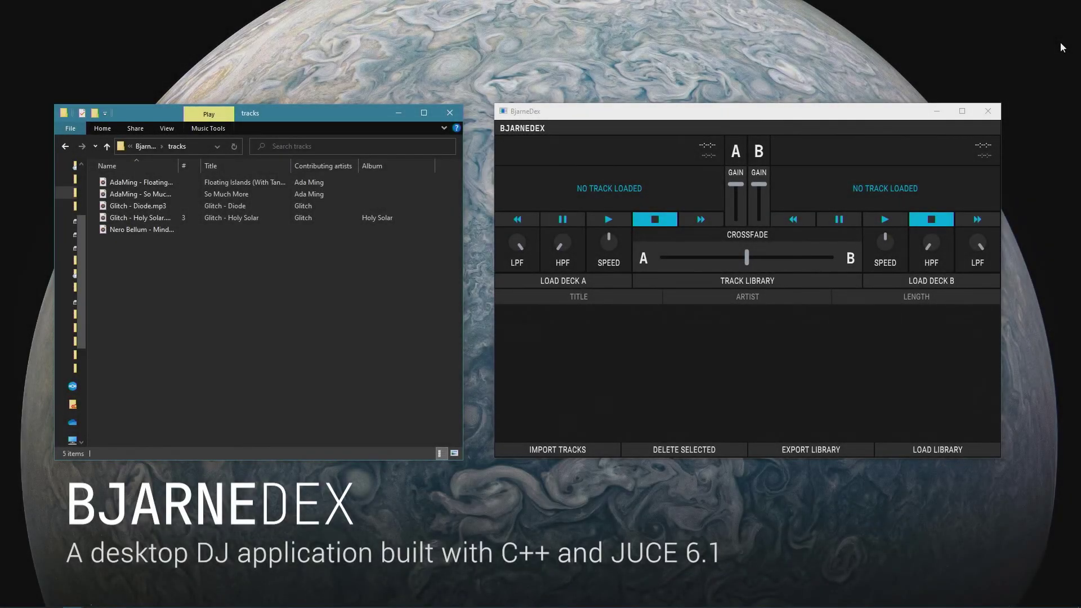
Bring the empty BjarneDex mixer window to the front, next to the 'tracks' folder in File Explorer.
click(730, 113)
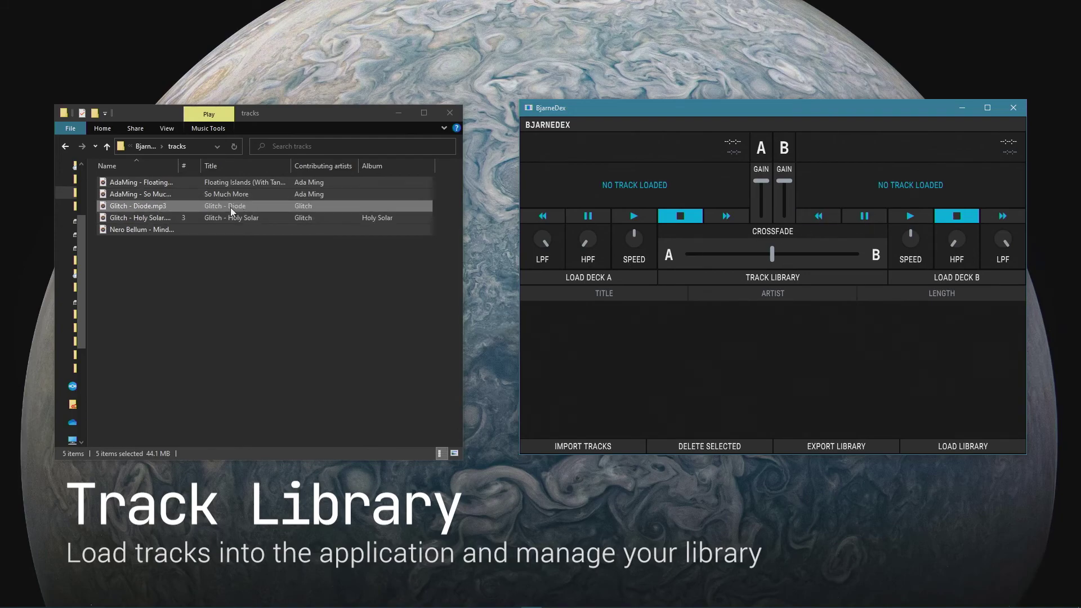
Drag the five track files into the library, clear them out, then add them again.
mouse_move(233, 211)
mouse_down()
mouse_move(494, 271)
mouse_move(753, 357)
mouse_up()
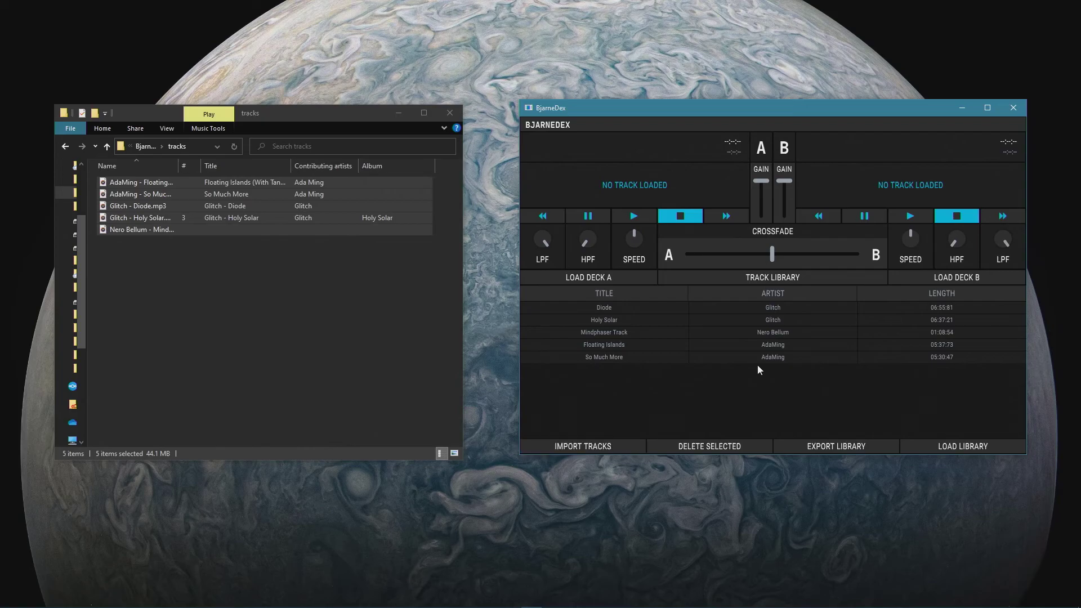
click(633, 308)
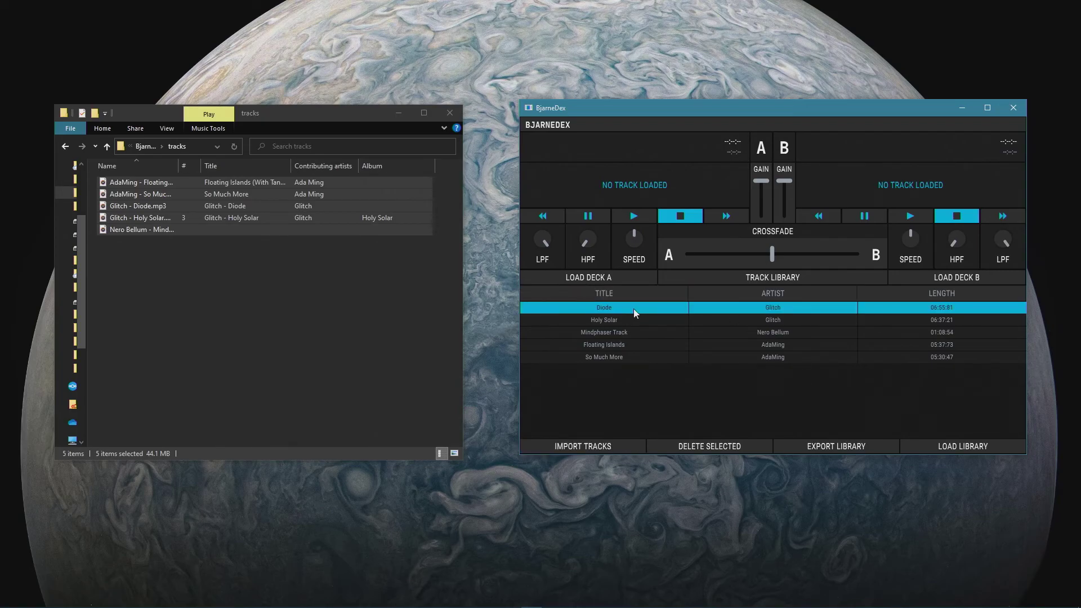
click(701, 447)
click(701, 447)
click(700, 447)
click(700, 447)
click(700, 447)
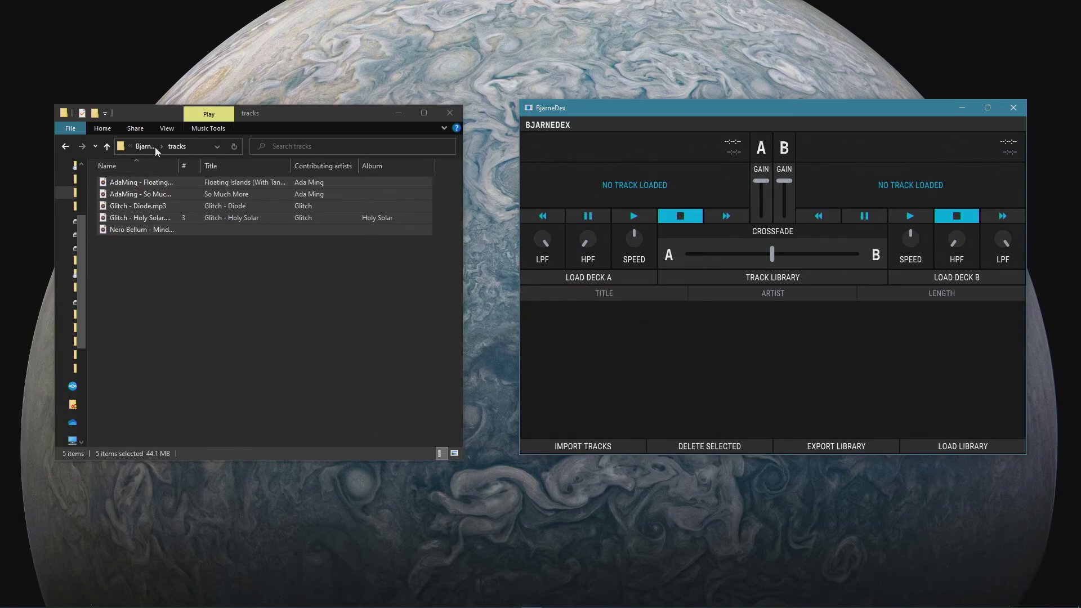
mouse_move(141, 194)
mouse_down()
mouse_move(610, 277)
mouse_move(837, 362)
mouse_up()
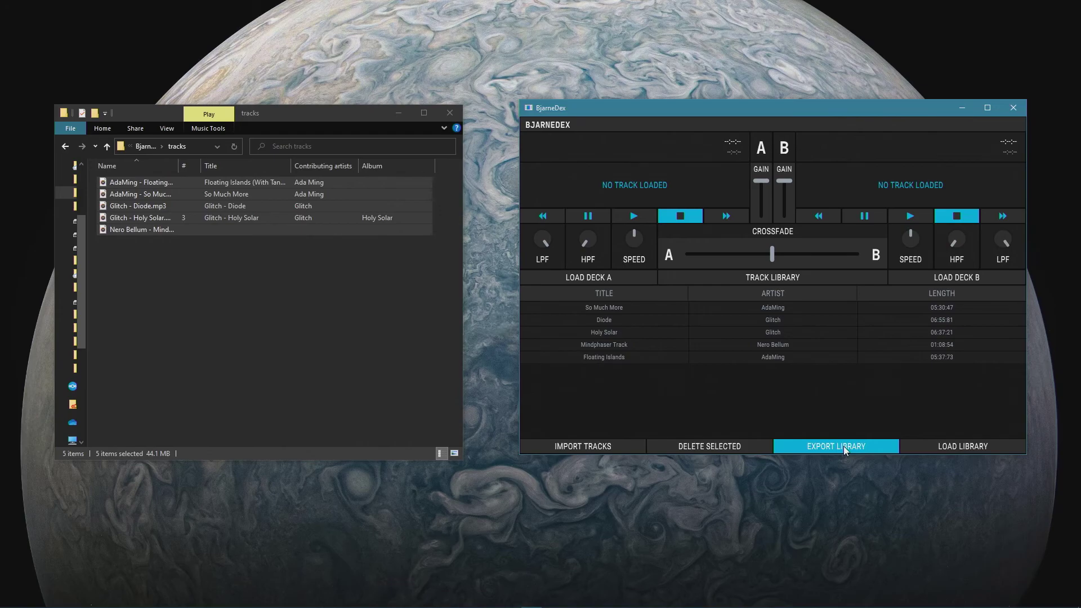
Load the saved MyNewLibrary.xml collection into the track library.
click(954, 446)
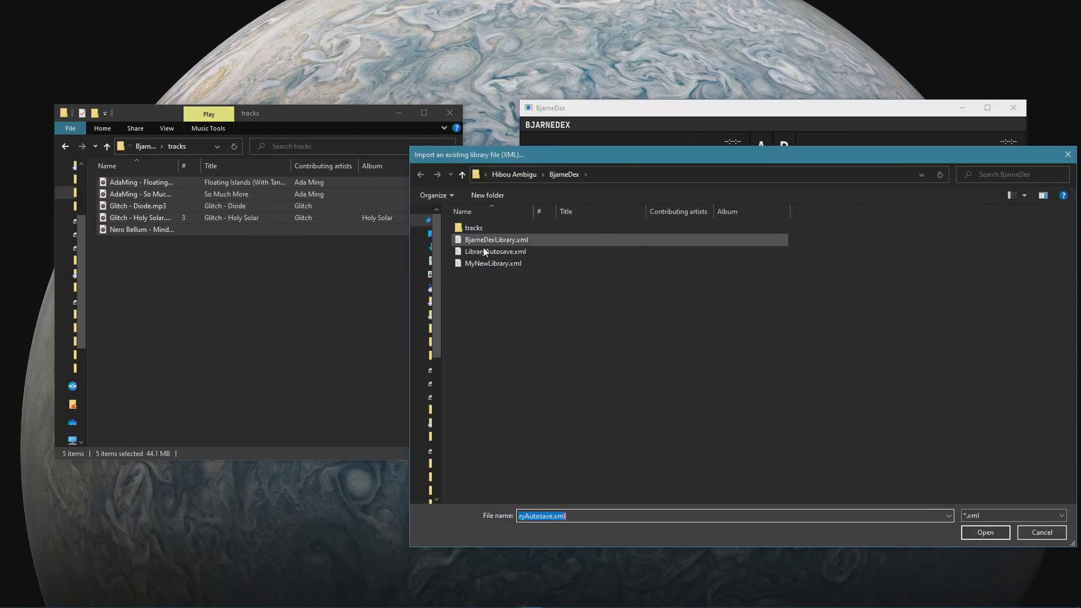
double_click(502, 264)
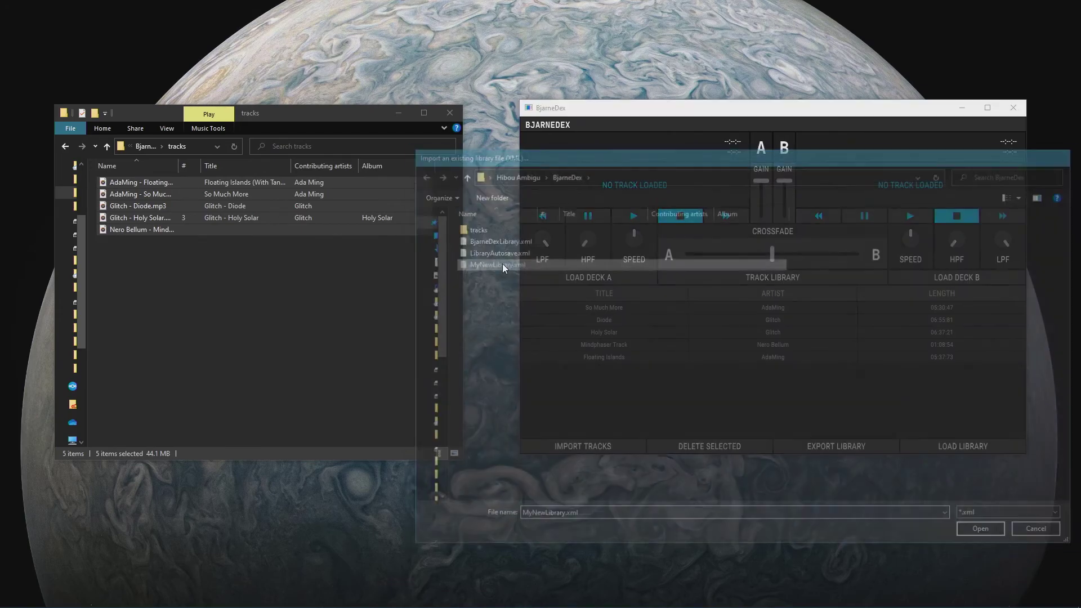
mouse_move(1024, 323)
mouse_down()
mouse_move(1017, 411)
mouse_move(1015, 303)
mouse_up()
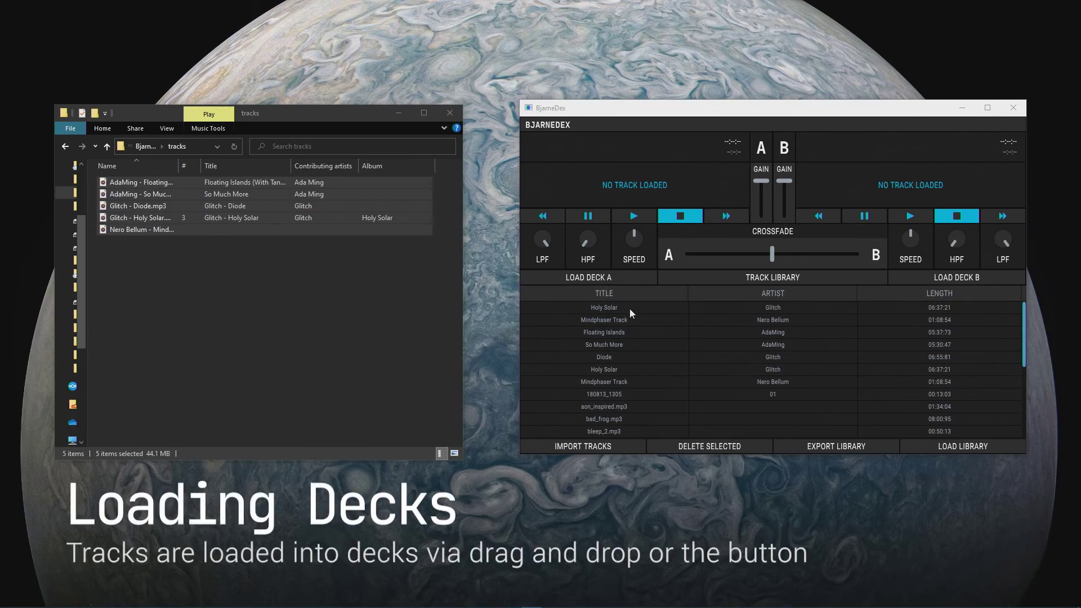
Load Holy Solar onto deck A and So Much More onto deck B.
click(629, 308)
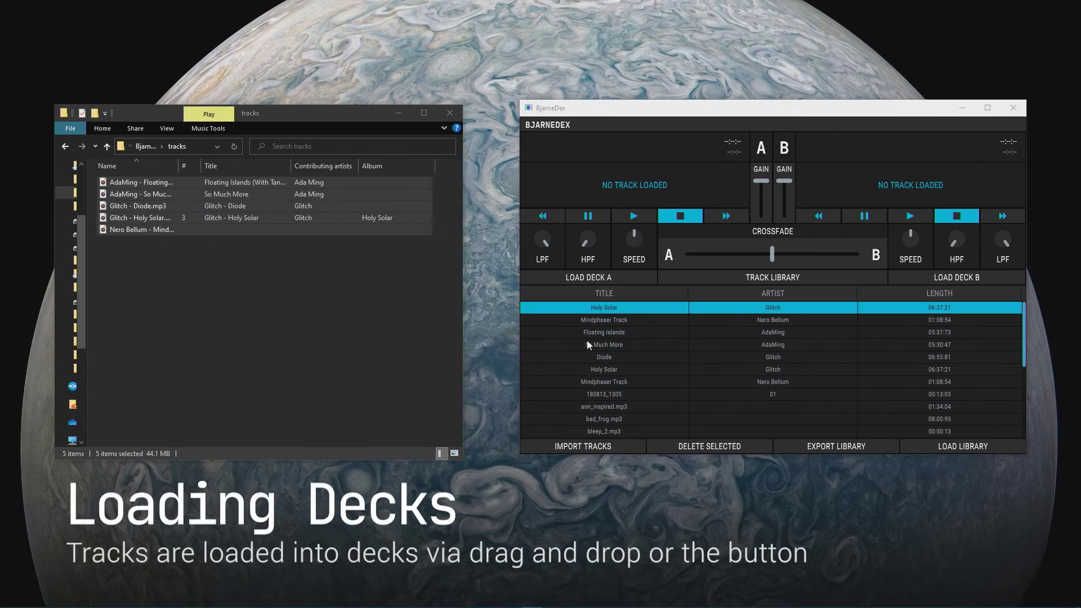
click(594, 281)
click(712, 344)
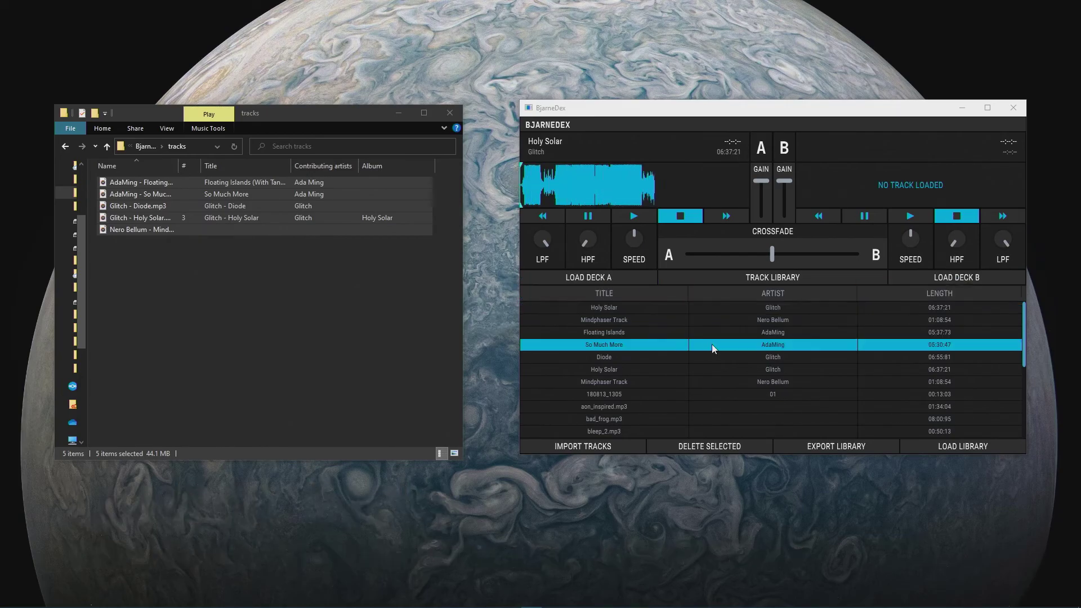
click(930, 279)
Replace deck B's track with Diode.
click(635, 308)
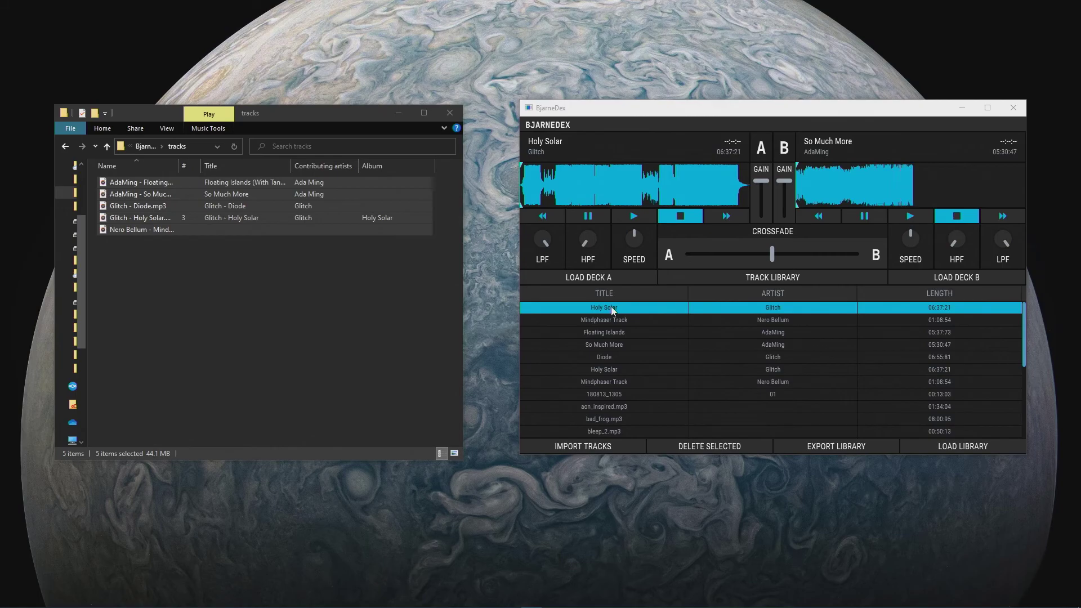
click(620, 356)
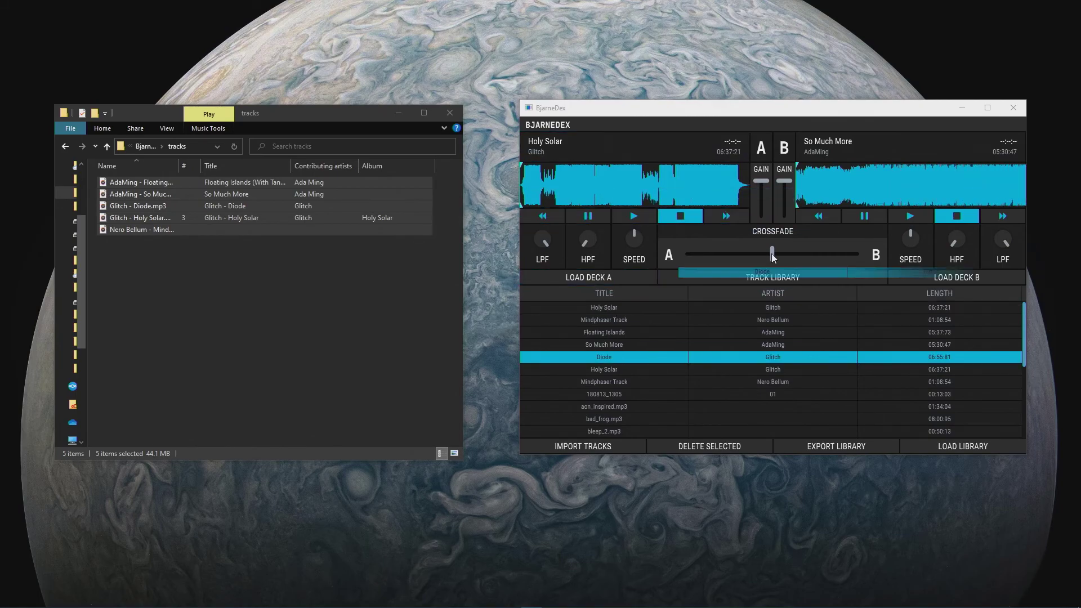
click(951, 277)
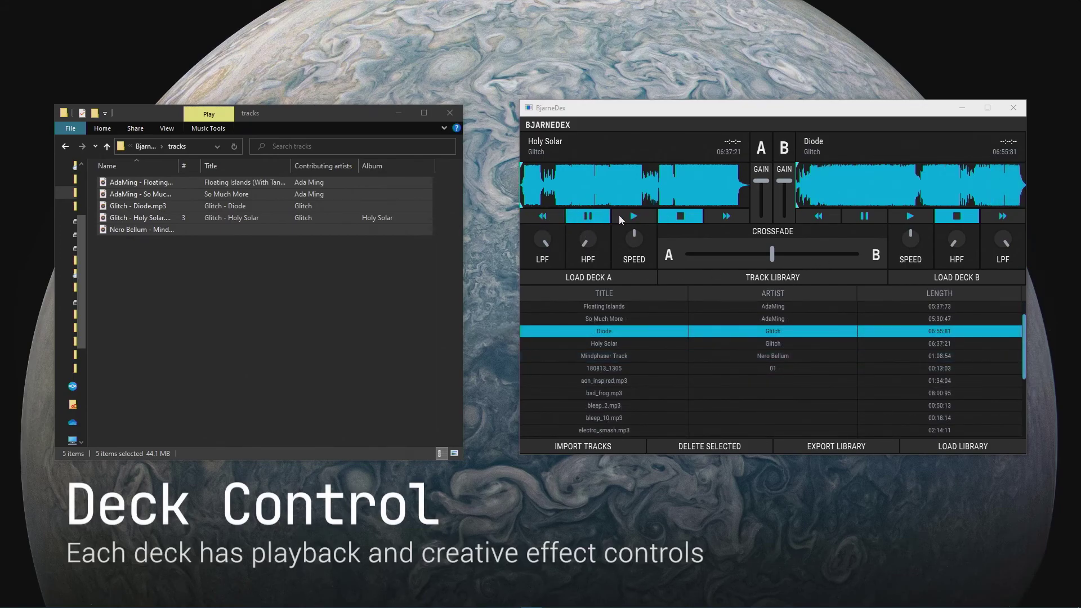
Play Holy Solar on deck A, jump ahead to nearly three minutes, then stop.
click(634, 215)
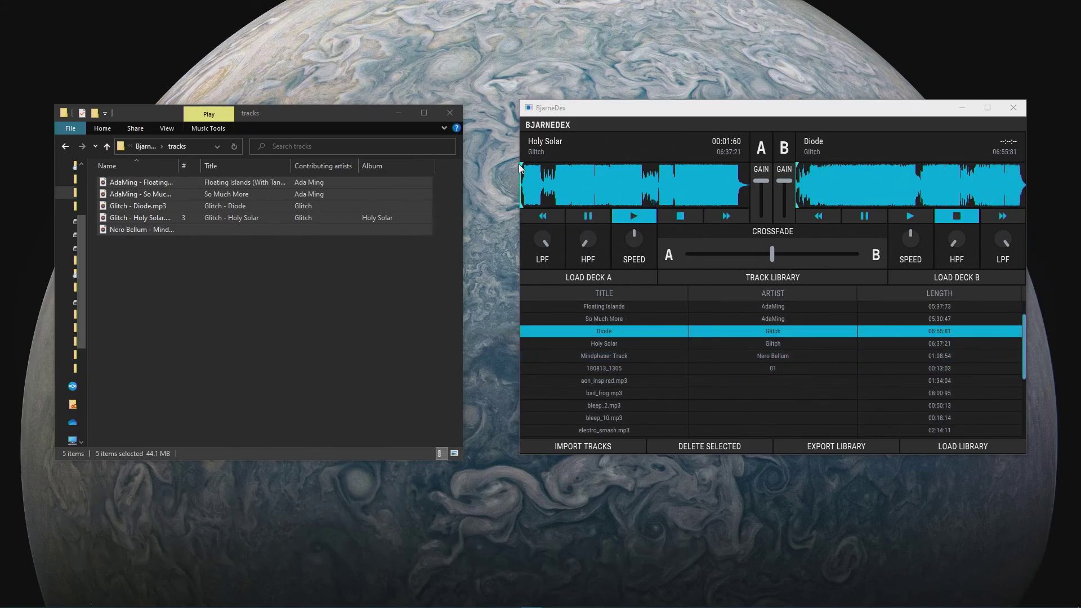
click(592, 172)
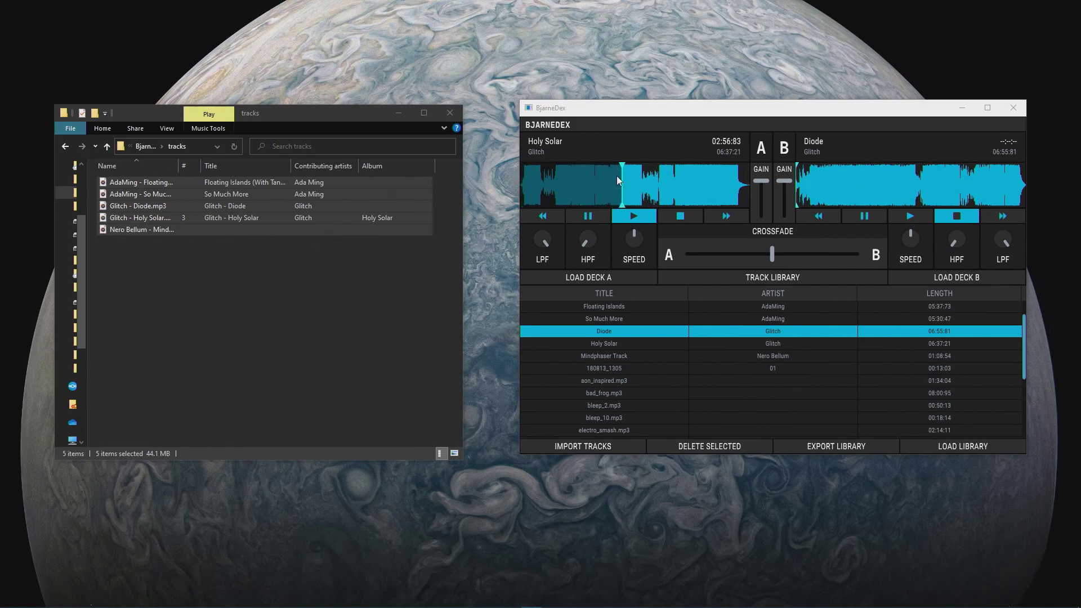
click(621, 178)
click(676, 214)
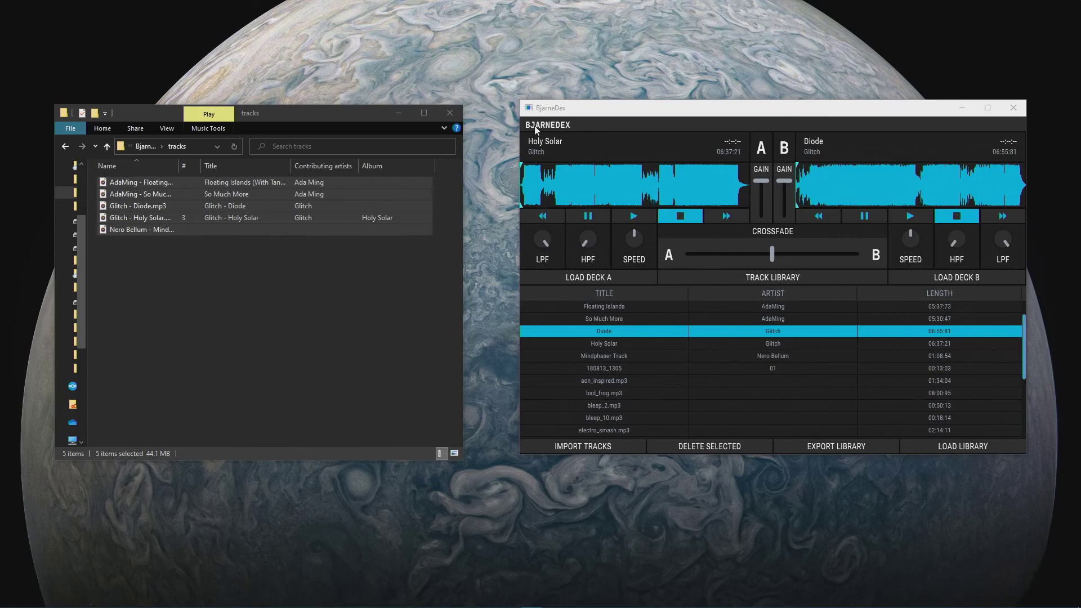
Replay deck A, fast-forward, rewind, then stop it back at the start.
click(639, 220)
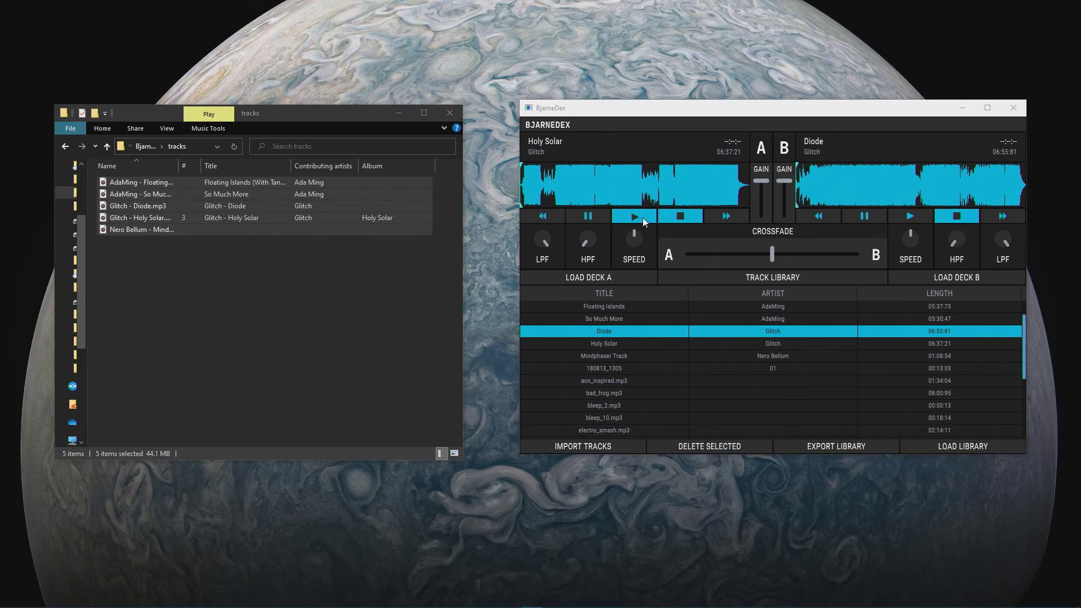
click(727, 217)
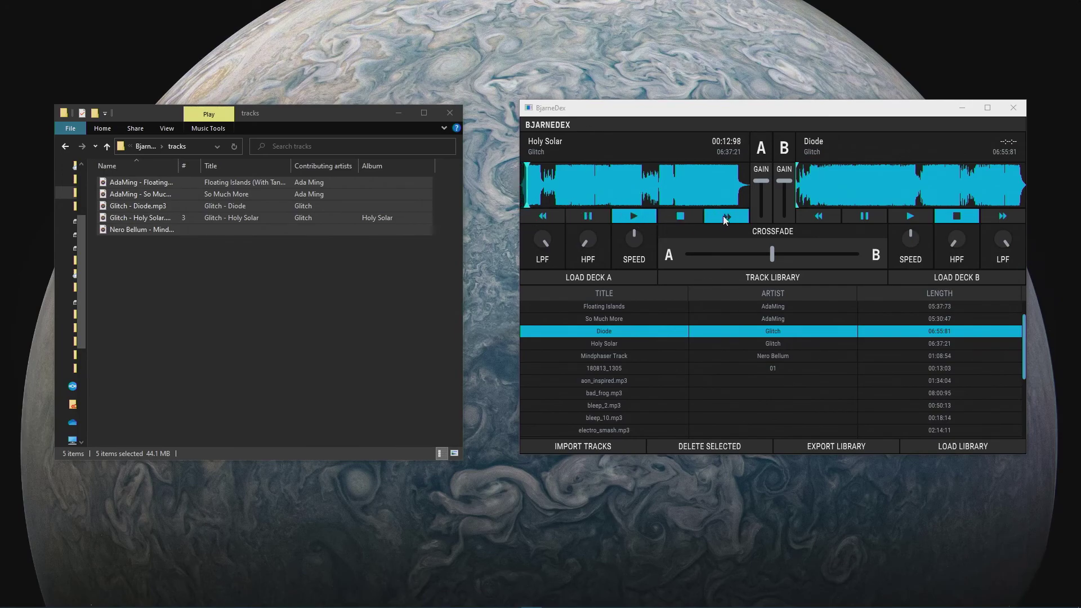
click(536, 213)
click(679, 218)
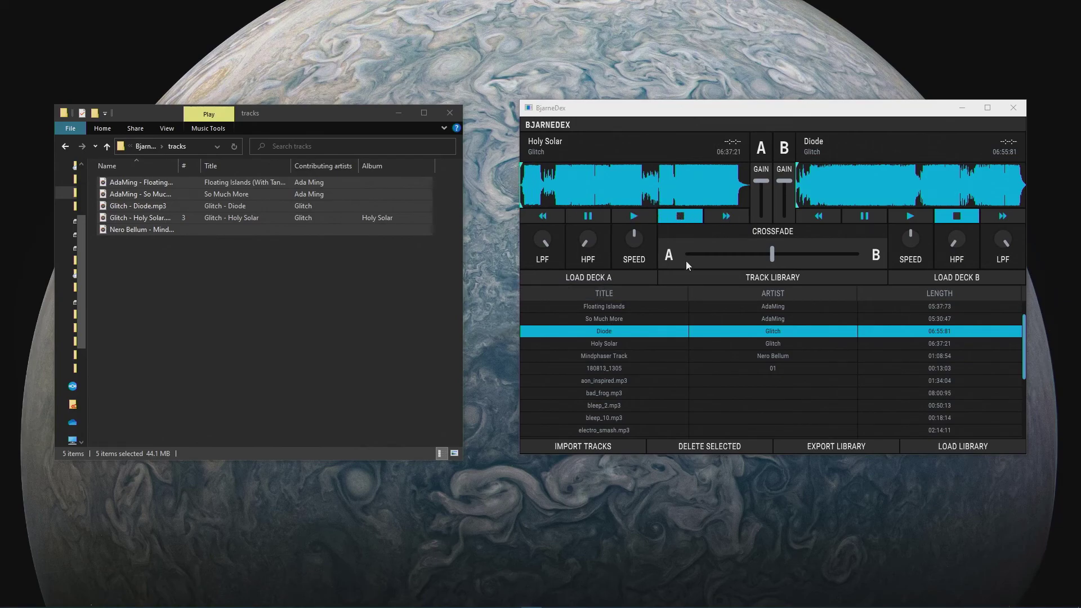
Restart deck A and shape its sound with the HPF and LPF knobs.
click(634, 218)
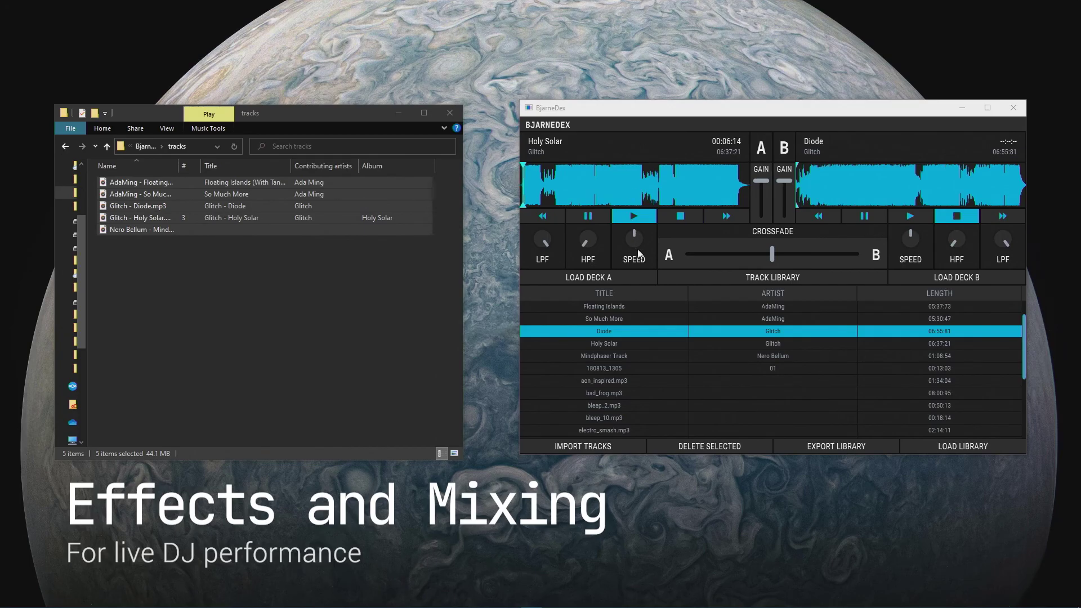
mouse_move(590, 246)
mouse_down()
mouse_move(633, 123)
mouse_move(621, 224)
mouse_move(624, 188)
mouse_up()
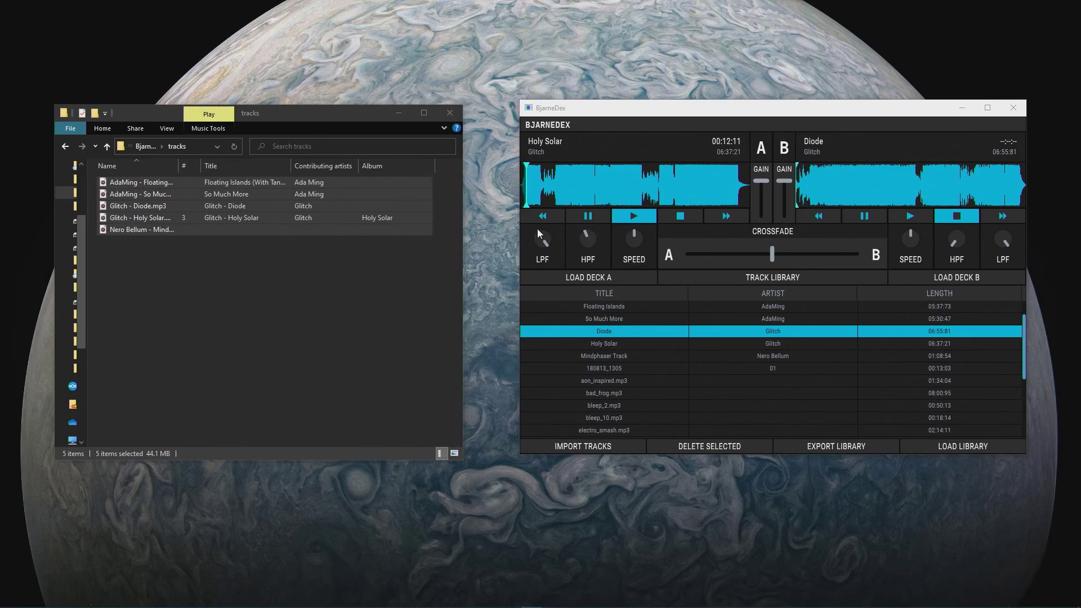
drag(538, 229, 545, 278)
mouse_move(588, 248)
mouse_down()
mouse_move(600, 238)
mouse_move(603, 185)
mouse_move(596, 259)
mouse_up()
mouse_move(543, 226)
mouse_down()
mouse_move(546, 290)
mouse_move(555, 255)
mouse_up()
Play Diode on deck B and sweep the crossfader to B and back to A.
click(923, 215)
drag(773, 255, 879, 256)
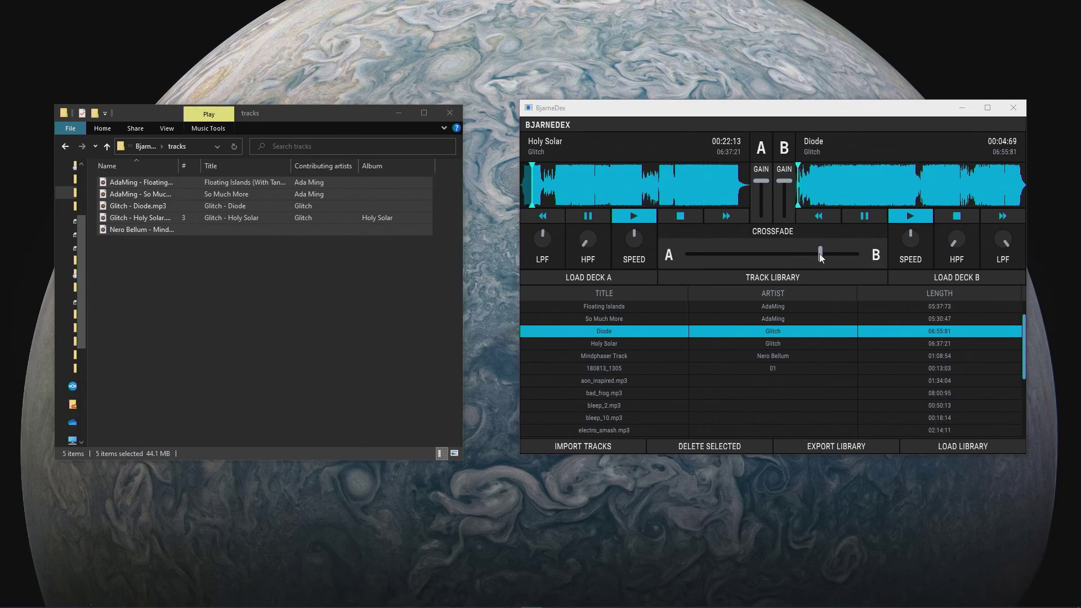
mouse_move(819, 254)
mouse_down()
mouse_move(651, 248)
mouse_move(840, 248)
mouse_move(674, 252)
mouse_move(774, 257)
mouse_up()
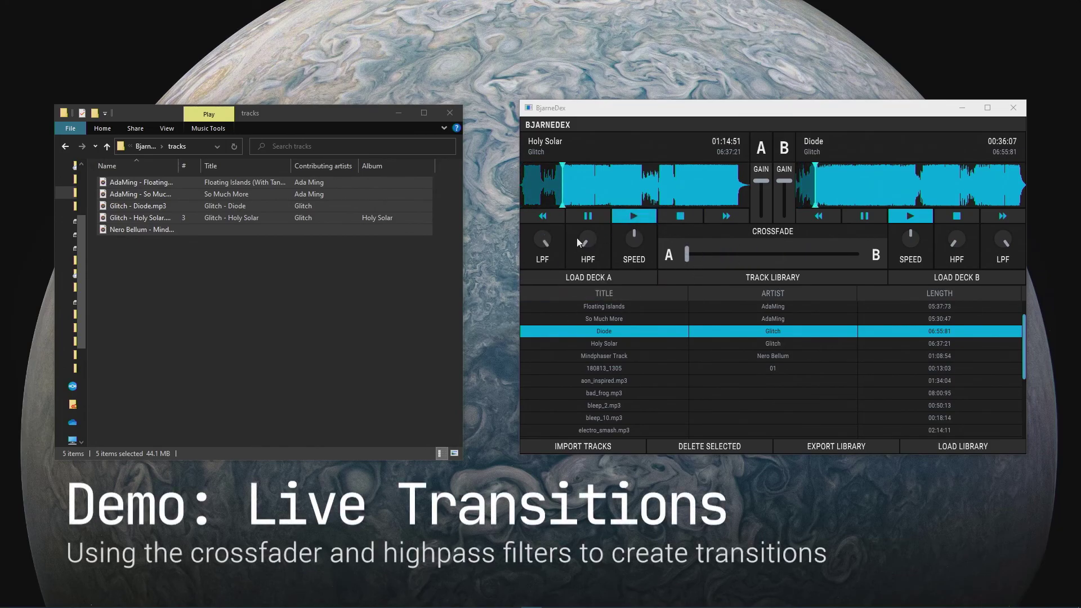
Raise deck A's high-pass filter, crossfade to deck B, then reset deck A's HPF.
drag(576, 238, 621, 163)
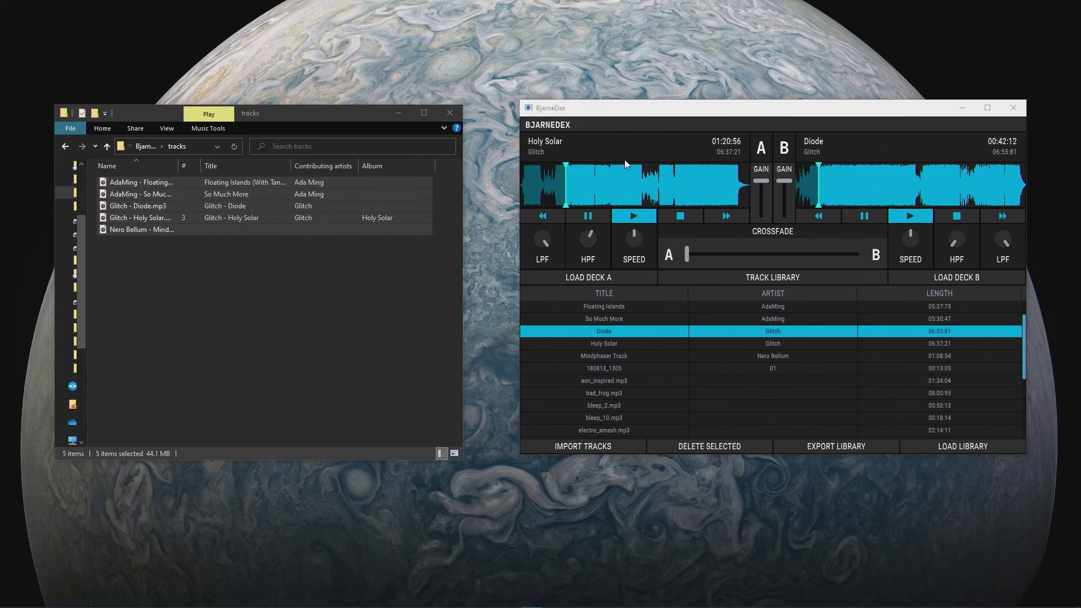
drag(686, 254, 860, 259)
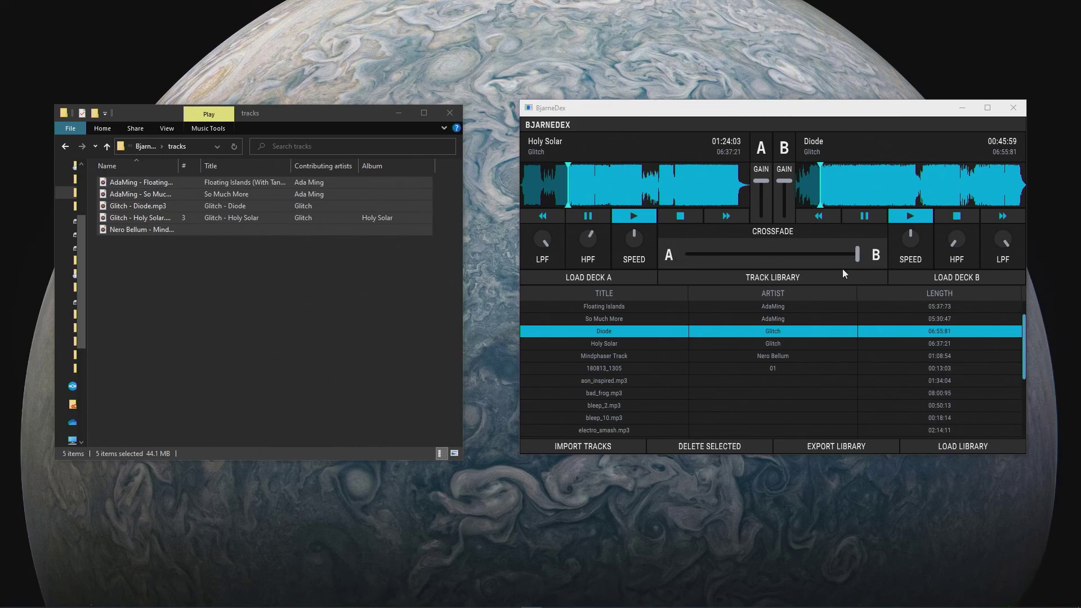
double_click(589, 235)
Raise deck B's high-pass filter while sweeping the crossfader back toward A and then to B.
drag(956, 234, 958, 205)
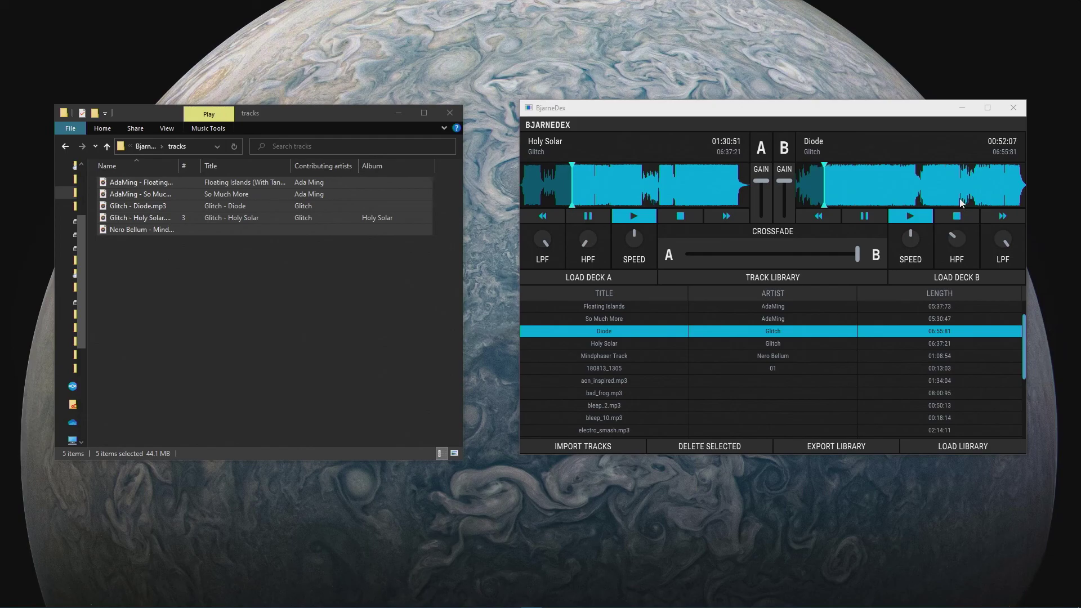
mouse_move(831, 250)
mouse_down()
mouse_move(708, 257)
mouse_move(684, 268)
mouse_up()
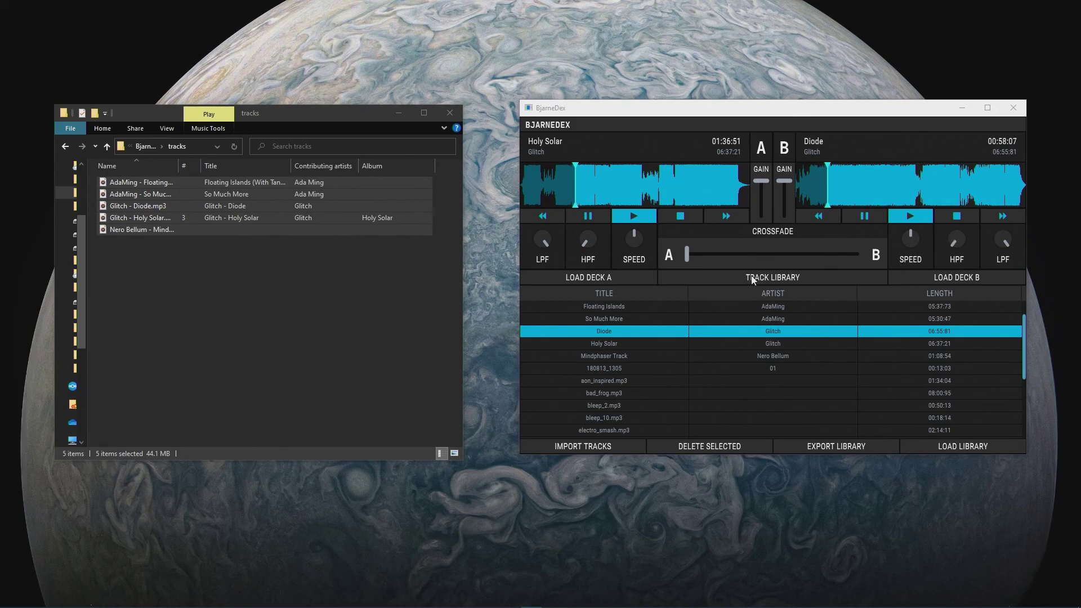
drag(687, 256, 876, 254)
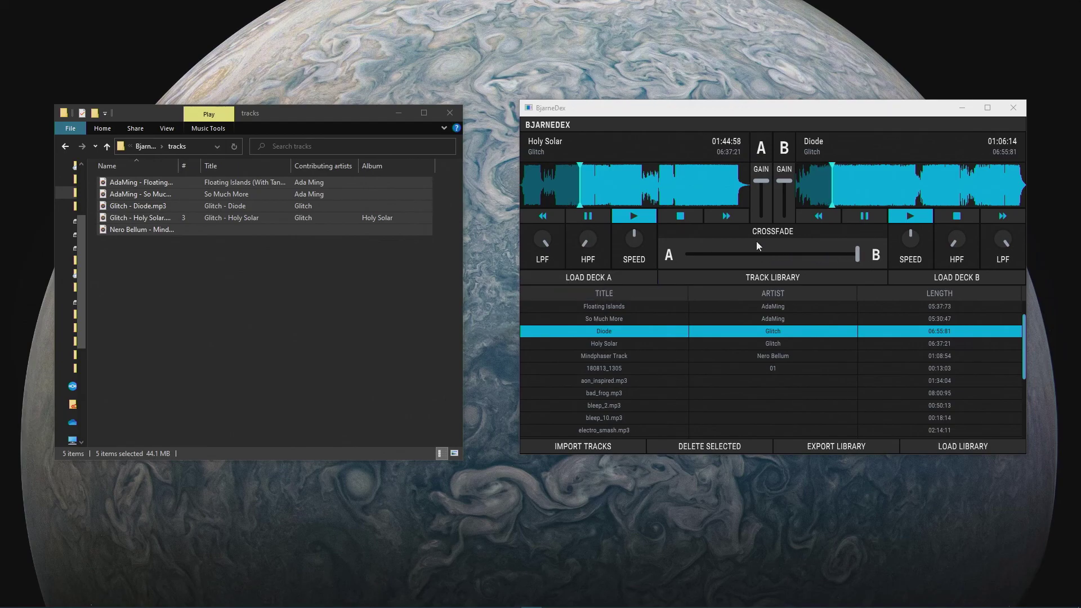
drag(955, 243, 957, 188)
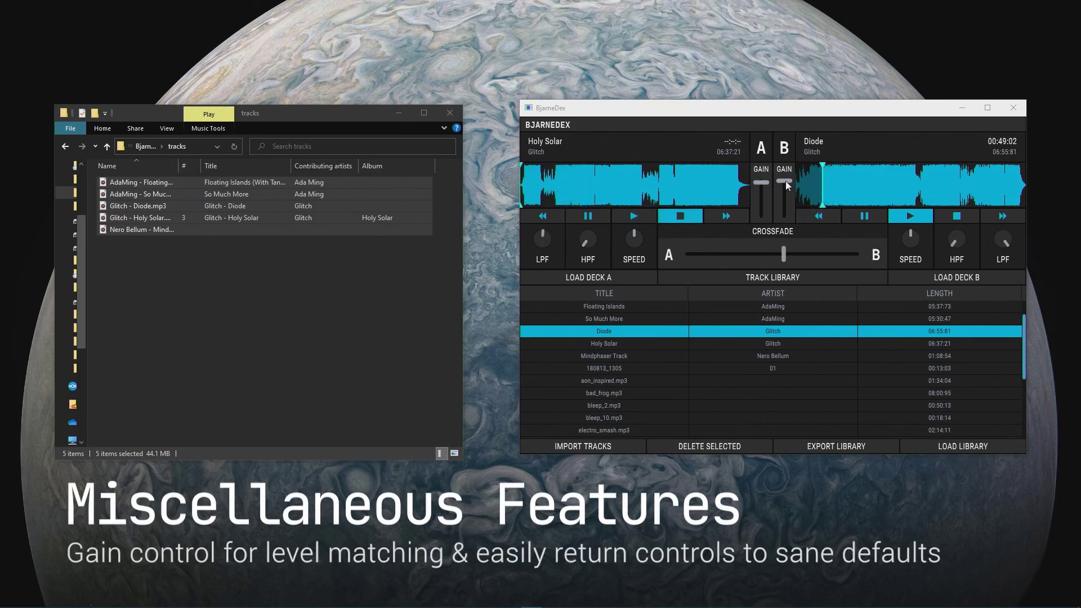
Pull deck B's gain fully down and restore it, then change deck B's playback speed.
drag(783, 182, 785, 211)
double_click(787, 194)
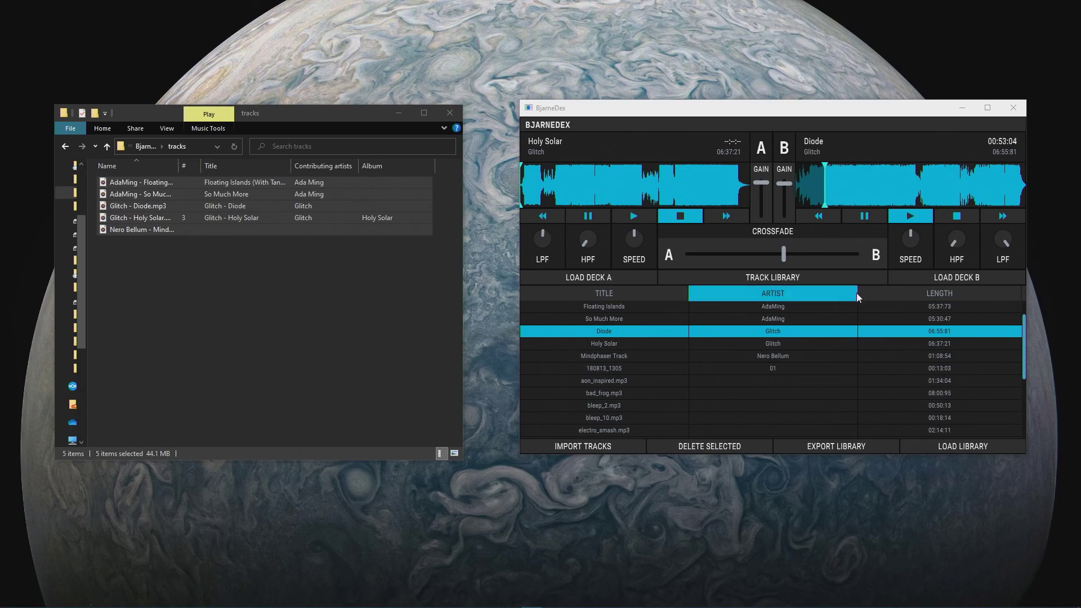
mouse_move(906, 233)
mouse_down()
mouse_move(920, 282)
mouse_move(979, 172)
mouse_up()
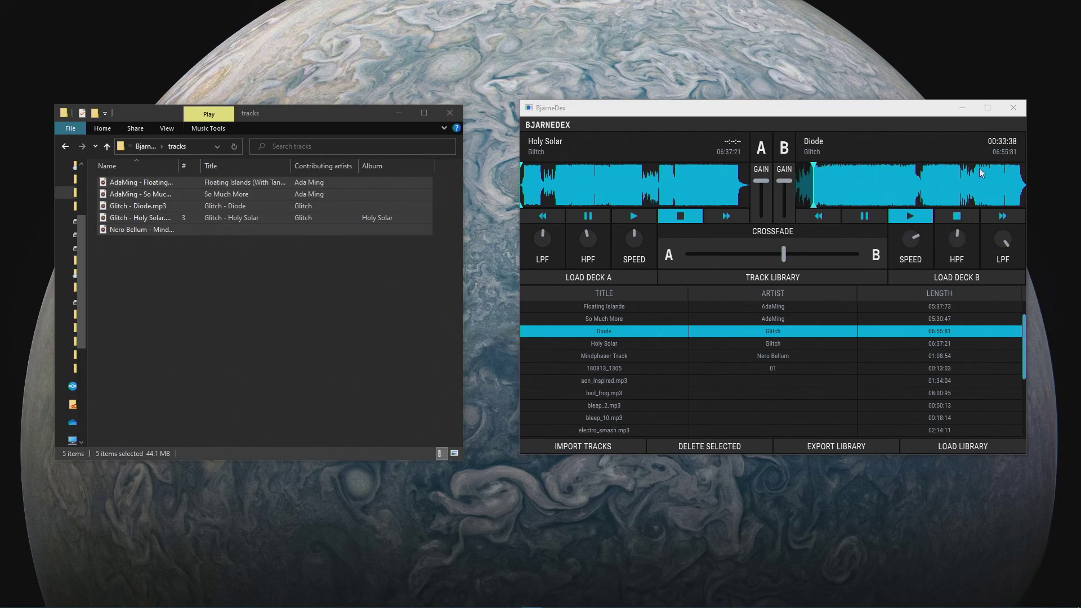
Reset deck B's speed to normal and its high-pass filter to centre.
double_click(910, 238)
double_click(957, 239)
double_click(956, 233)
double_click(956, 235)
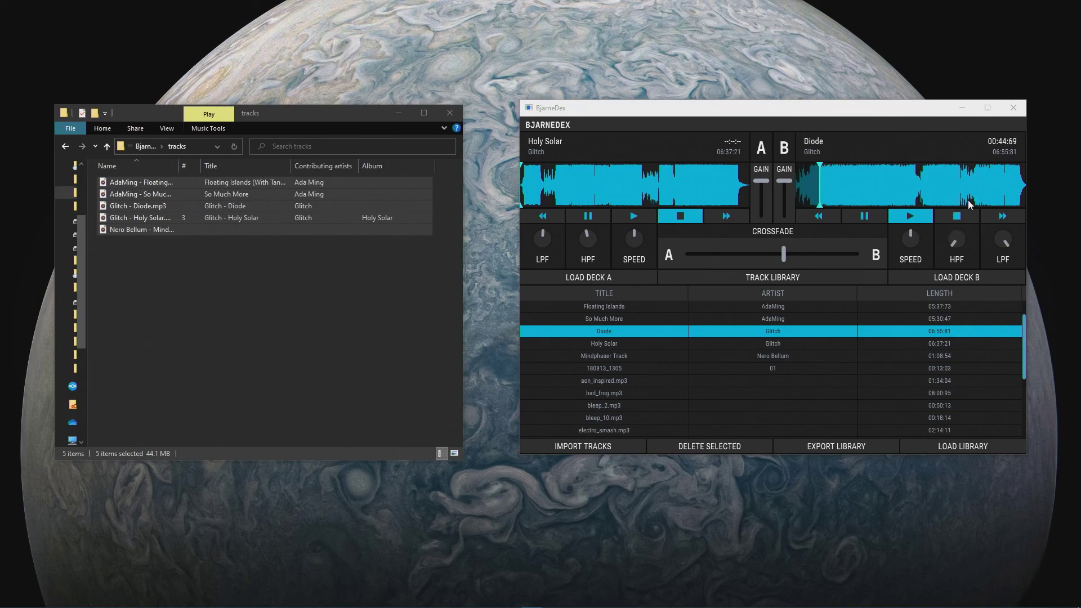
Get both decks playing again and re-centre deck B's high-pass filter.
click(956, 216)
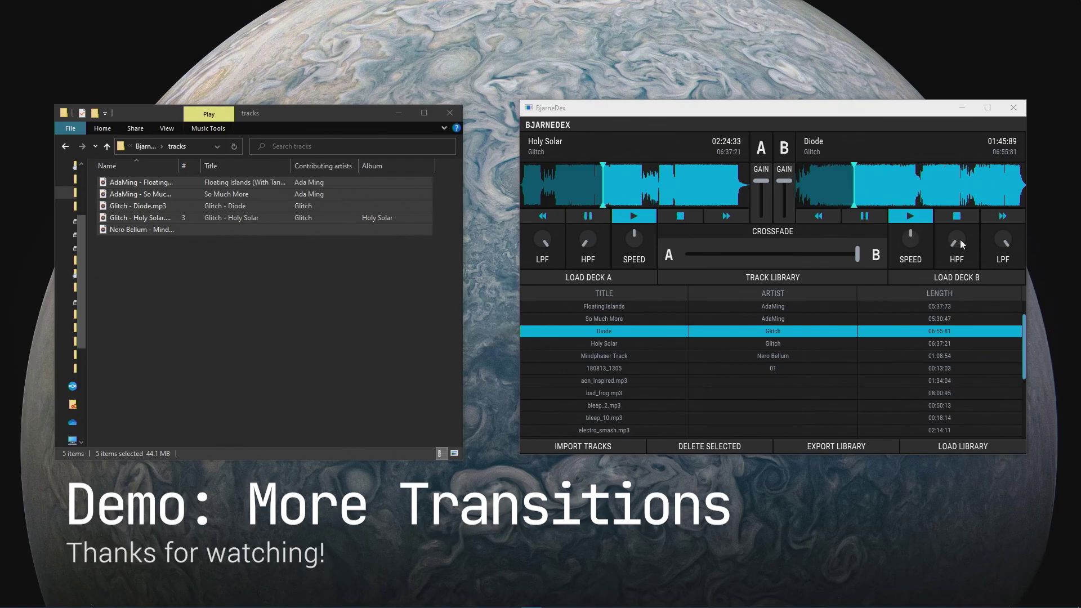
double_click(956, 239)
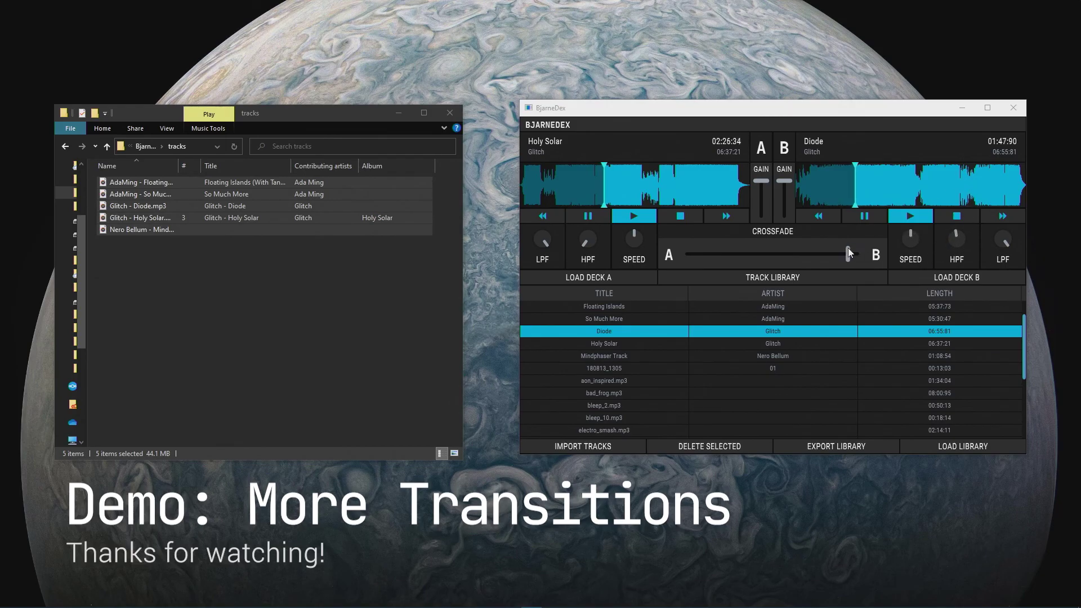